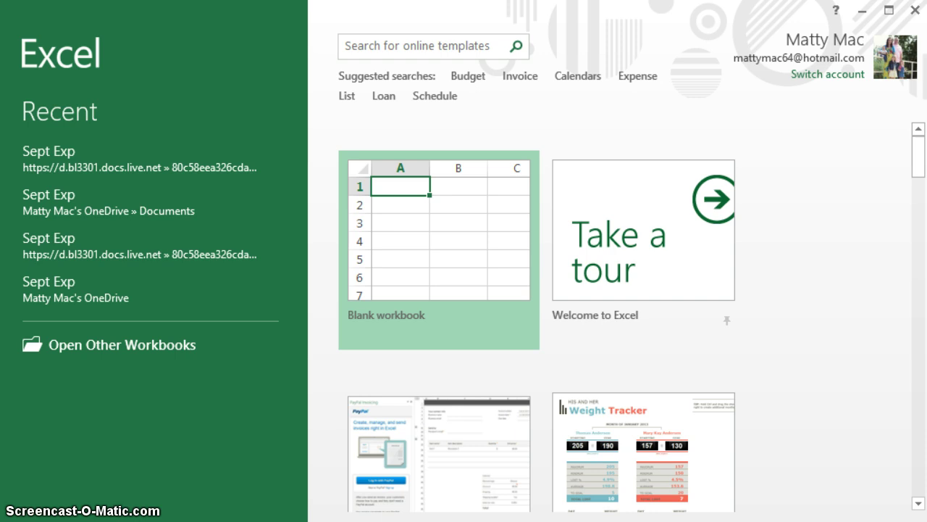
Create a blank workbook and enter the headers Time, Log and Personal in cells A1 to C1
{"action": "left_click", "coordinate": [415, 248]}
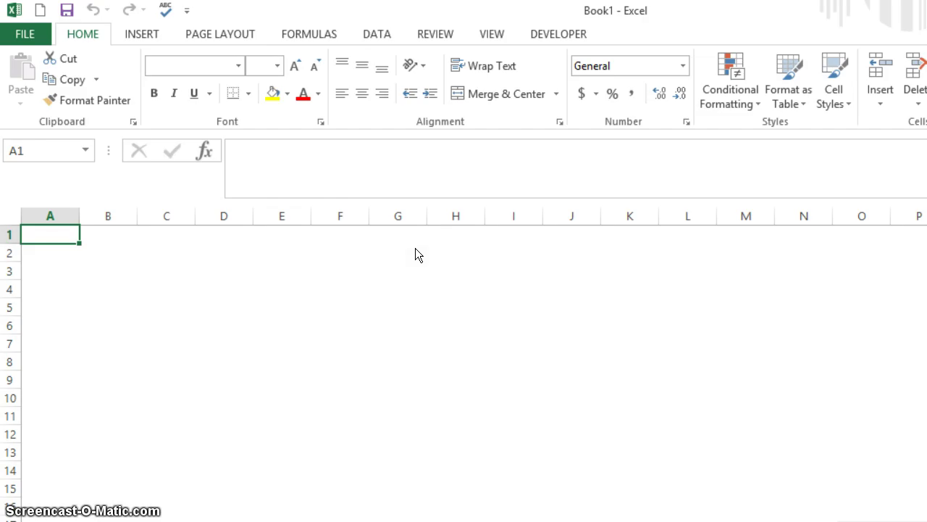
{"action": "left_click", "coordinate": [414, 249]}
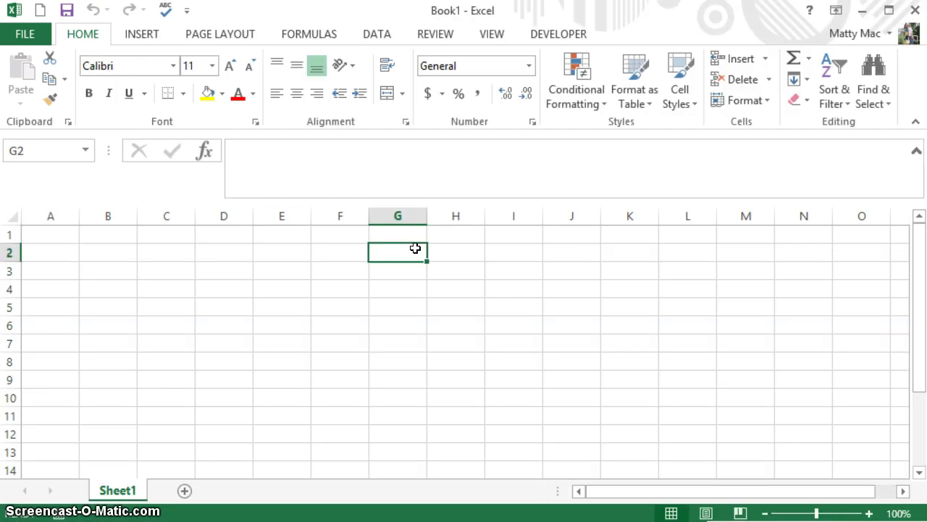
{"action": "left_click", "coordinate": [47, 232]}
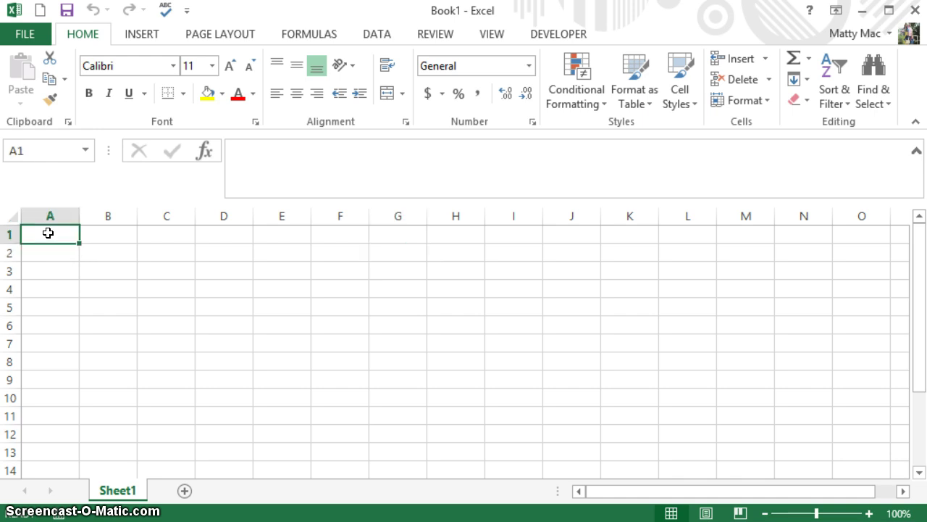
{"action": "type", "text": "Time"}
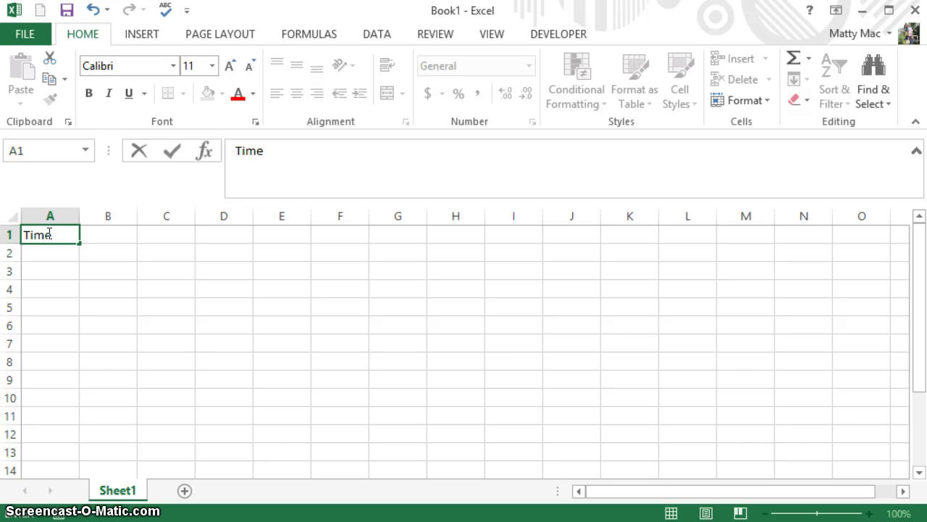
{"action": "key", "text": "Tab"}
{"action": "type", "text": "Log"}
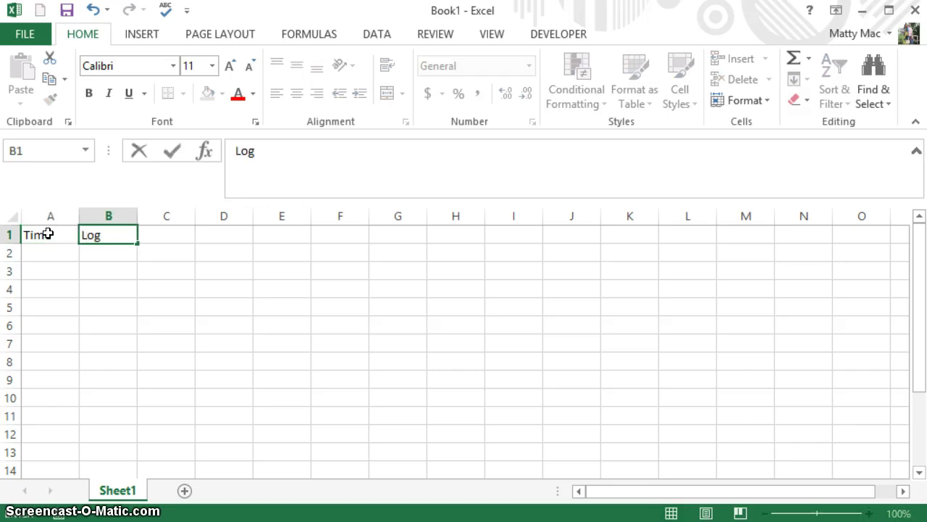
{"action": "key", "text": "Tab"}
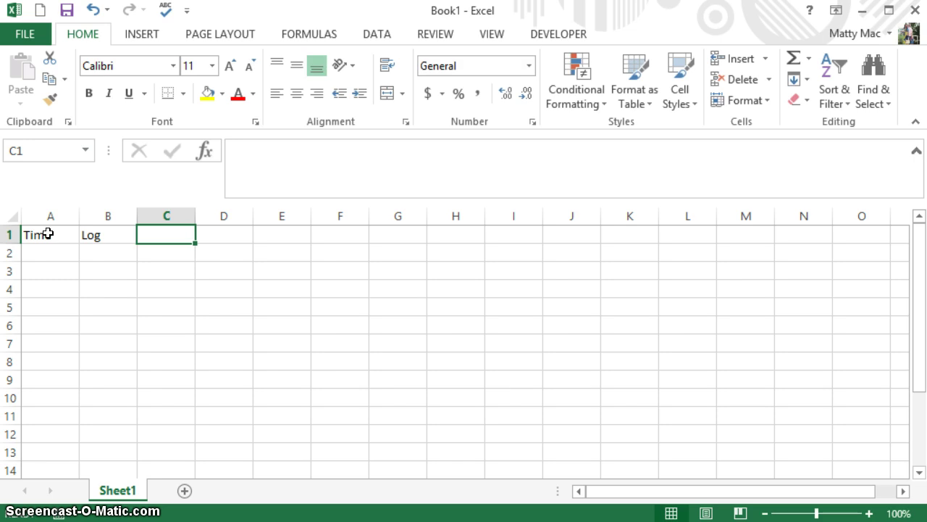
{"action": "type", "text": "Person"}
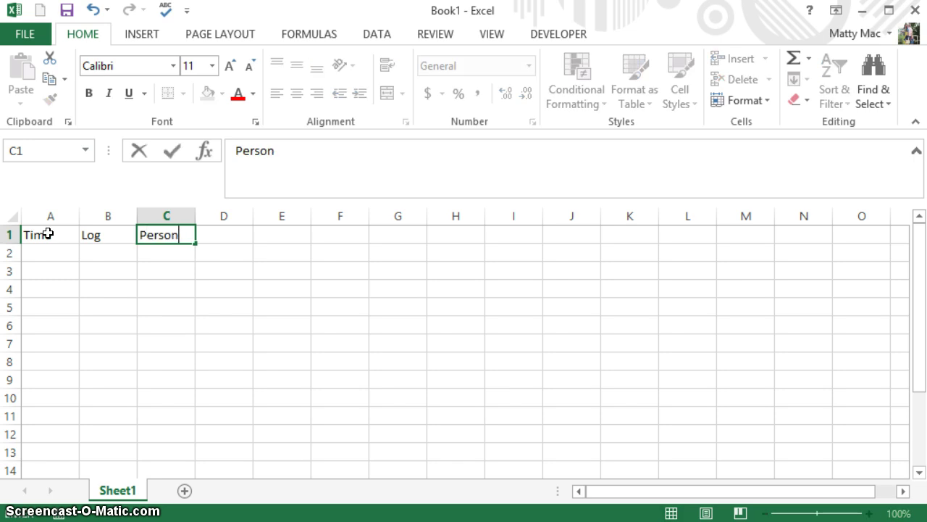
{"action": "type", "text": "al"}
{"action": "key", "text": "Return"}
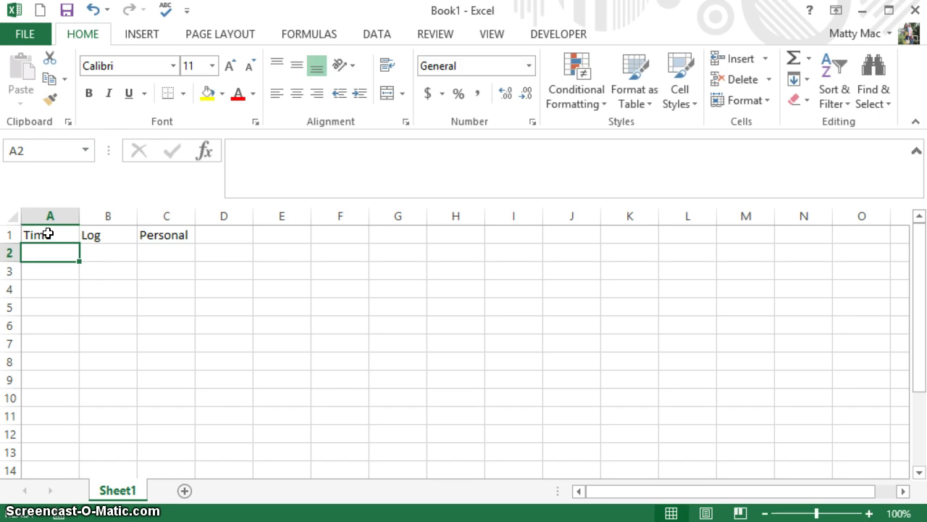
Enter 12 am in A3 and 1 am in A4, and fill the hourly series down to 11:00 PM in A26
{"action": "key", "text": "Return"}
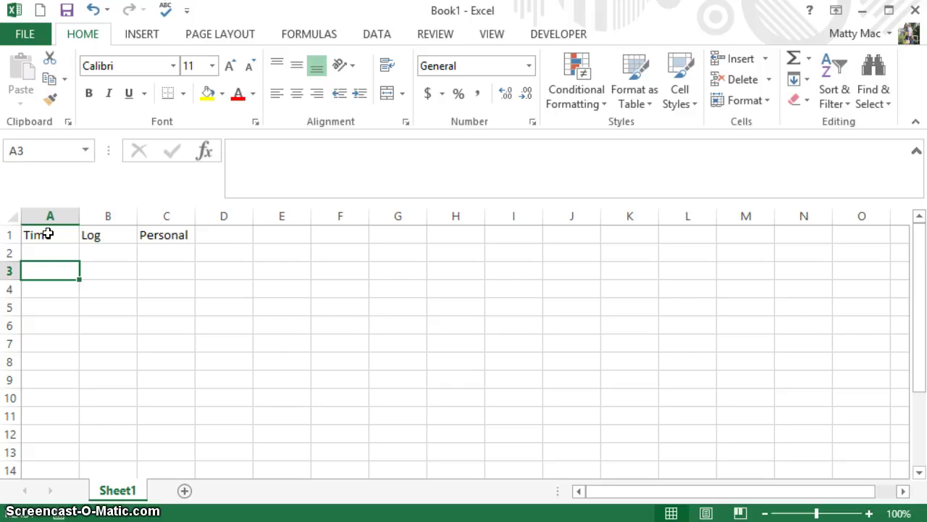
{"action": "type", "text": "12 am"}
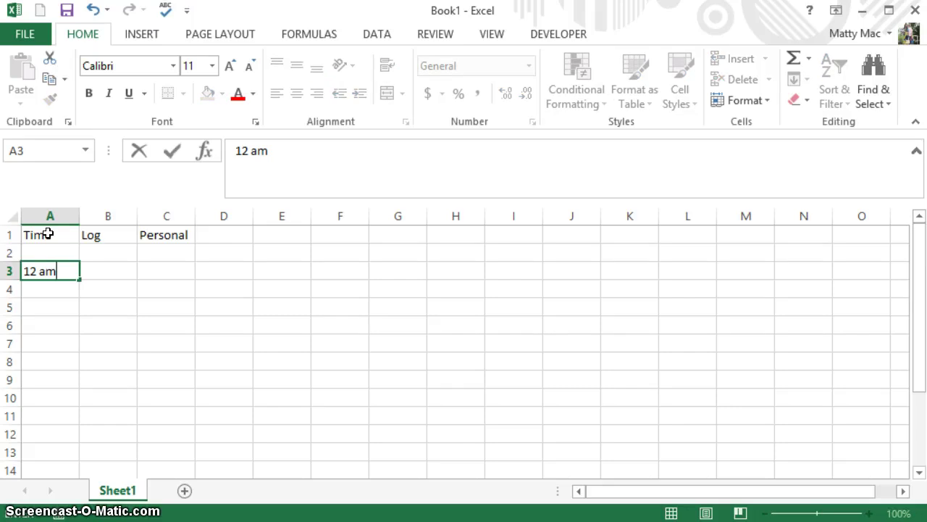
{"action": "key", "text": "Return"}
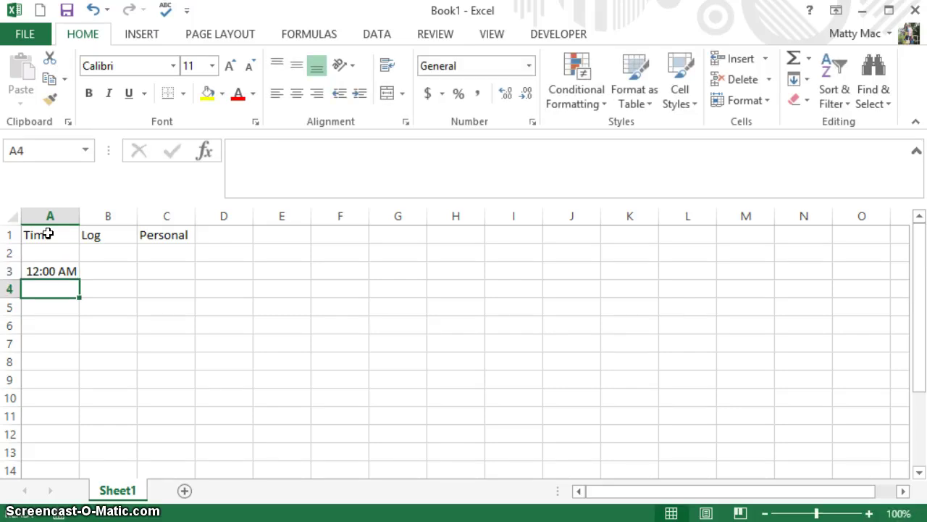
{"action": "type", "text": "1 am"}
{"action": "key", "text": "Return"}
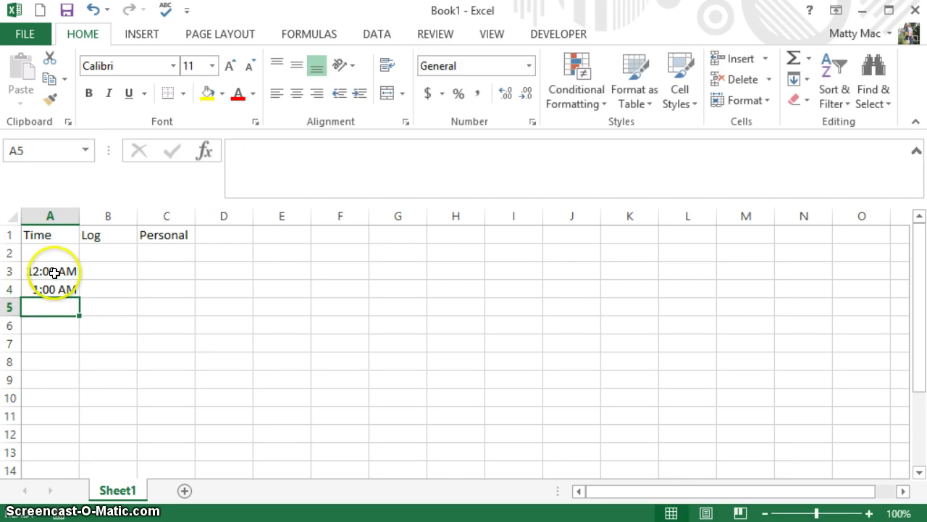
{"action": "left_click_drag", "start_coordinate": [55, 270], "coordinate": [55, 294]}
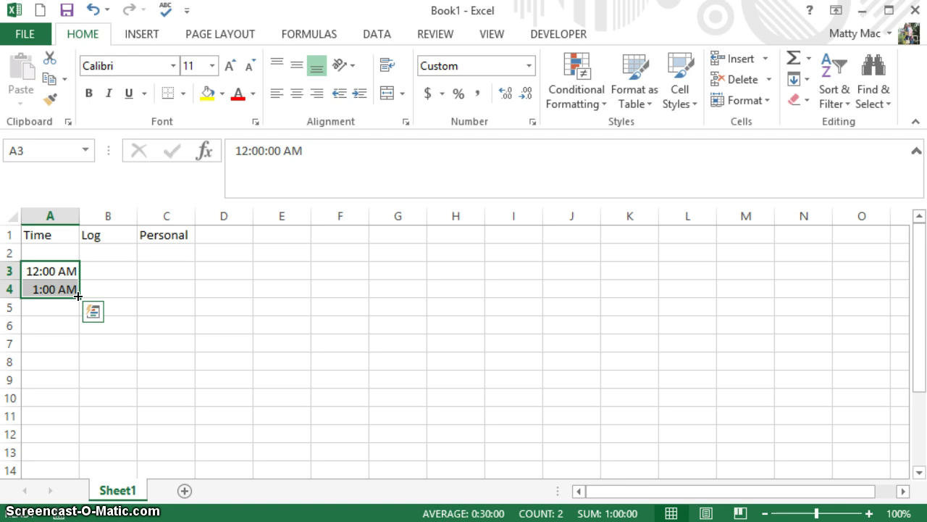
{"action": "left_click_drag", "start_coordinate": [78, 295], "coordinate": [65, 432]}
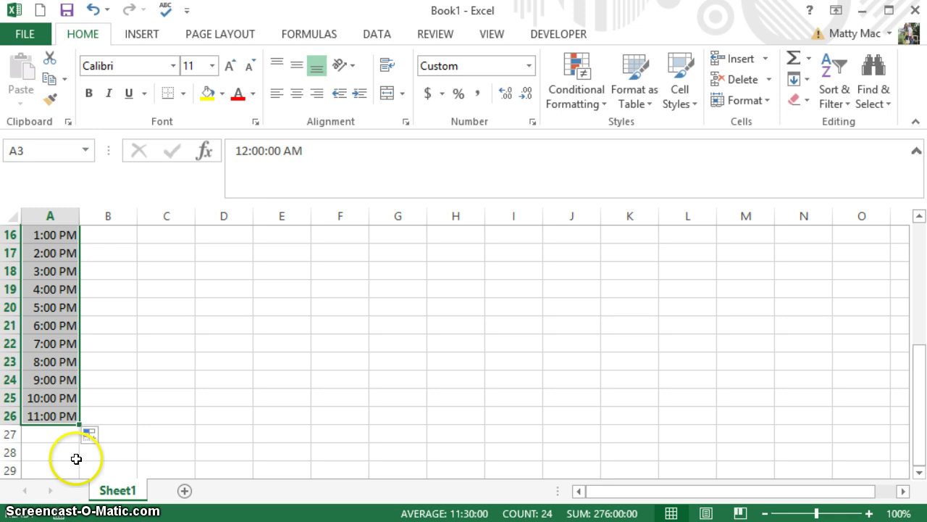
Enter the label "Notes:" in cell A28 below the list of hours
{"action": "left_click", "coordinate": [49, 447]}
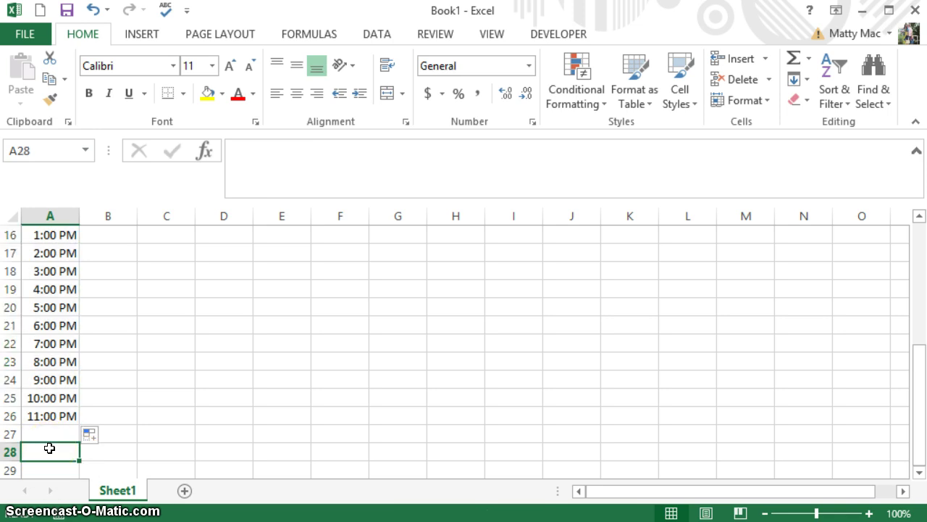
{"action": "type", "text": "N"}
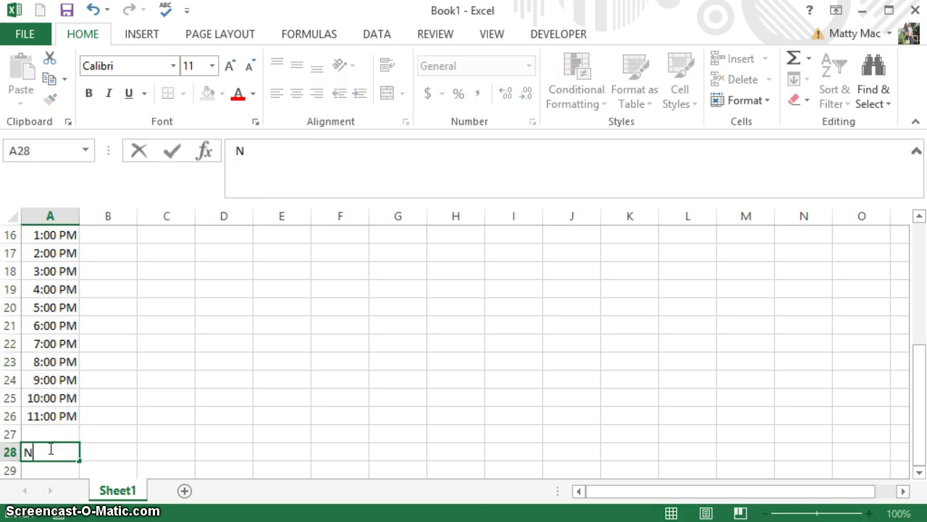
{"action": "type", "text": "otes:"}
{"action": "left_click", "coordinate": [61, 443]}
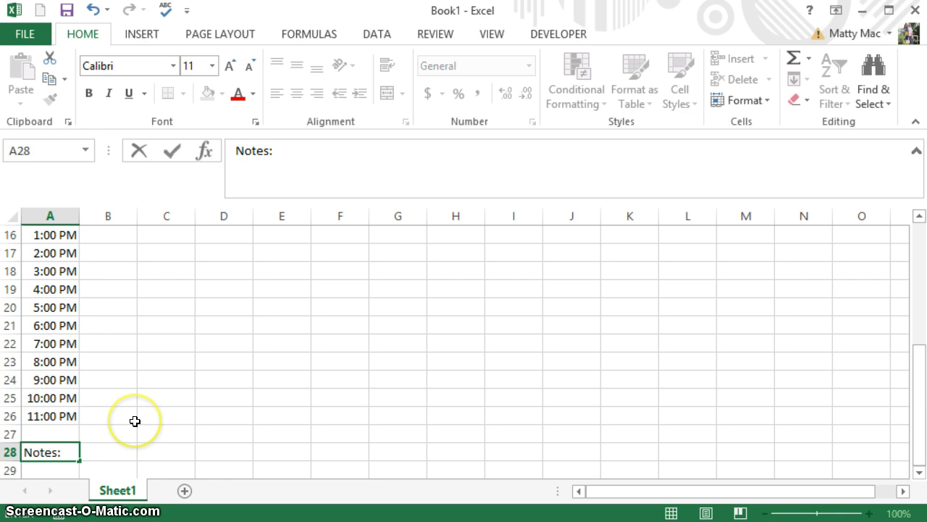
Make the headers in A1 to C1 bold and center them
{"action": "scroll", "coordinate": [135, 420], "scroll_direction": "up", "scroll_amount": 1}
{"action": "scroll", "coordinate": [135, 421], "scroll_direction": "up", "scroll_amount": 5}
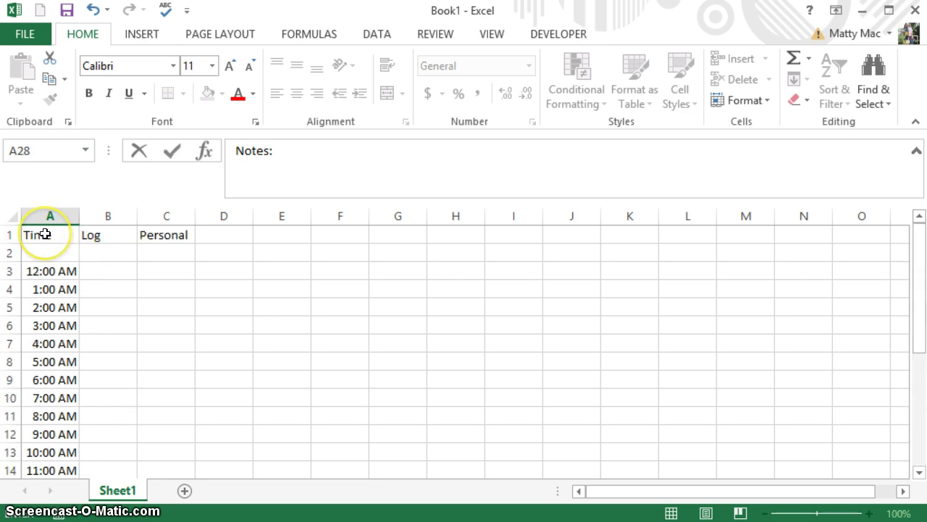
{"action": "left_click", "coordinate": [40, 236]}
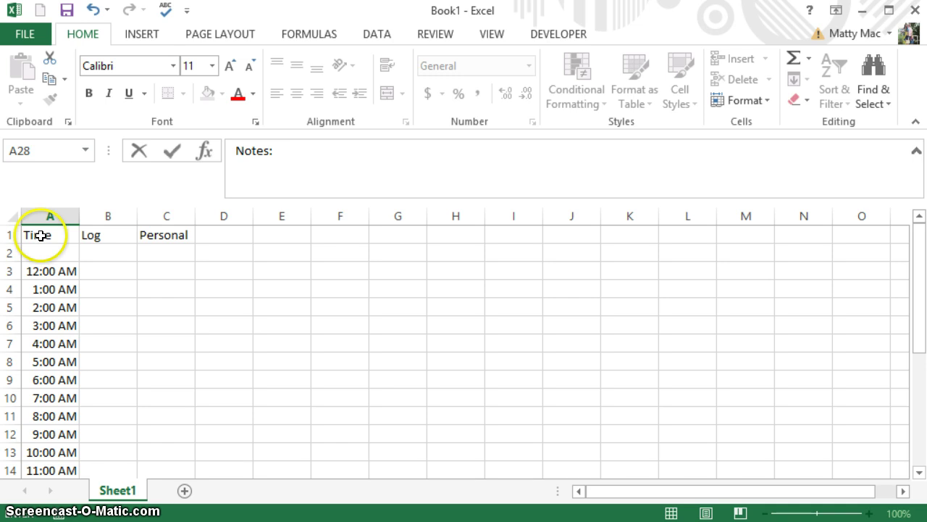
{"action": "left_click_drag", "start_coordinate": [41, 236], "coordinate": [164, 236]}
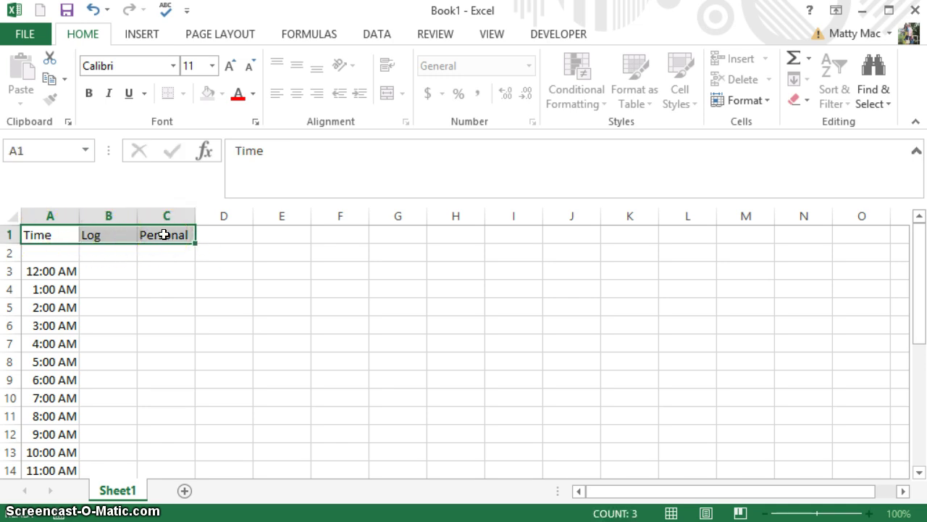
{"action": "left_click", "coordinate": [90, 96]}
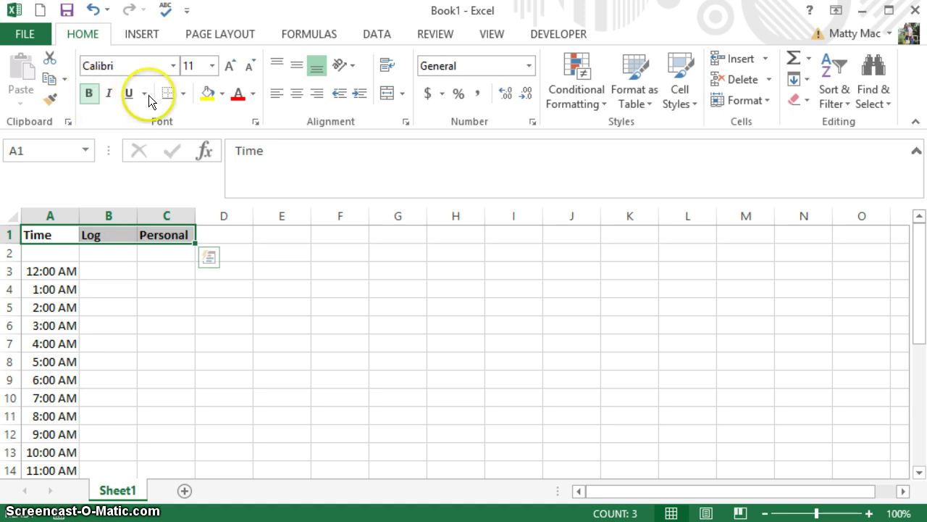
{"action": "left_click", "coordinate": [296, 95]}
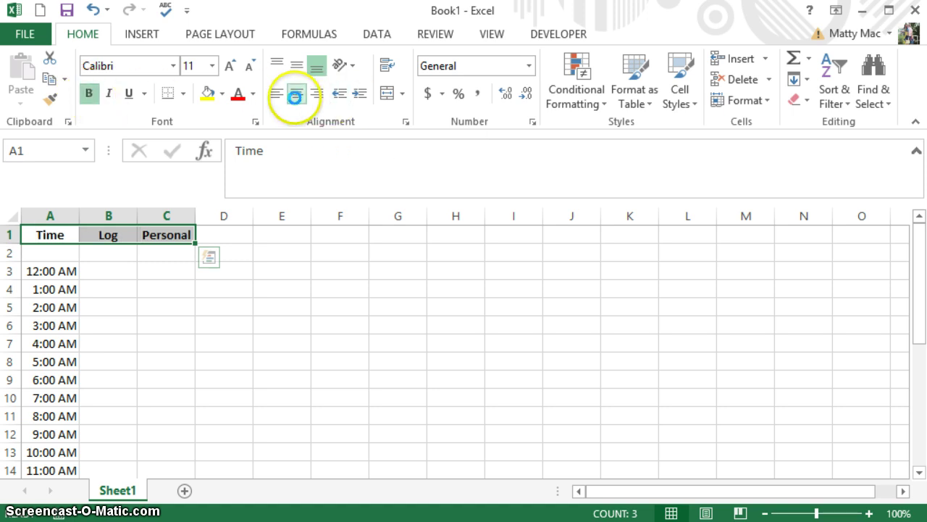
Auto-fit columns A and C to their contents and set the Log column's width to 60
{"action": "double_click", "coordinate": [78, 216]}
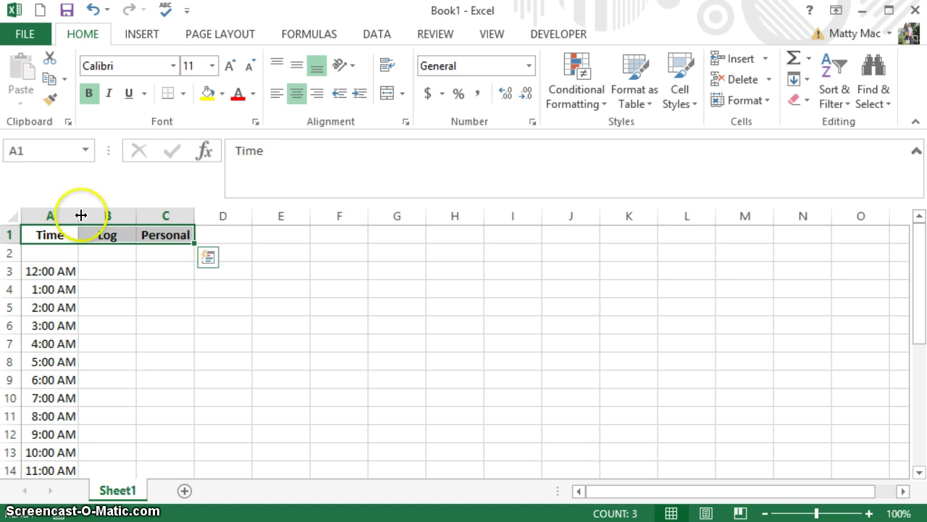
{"action": "double_click", "coordinate": [195, 217]}
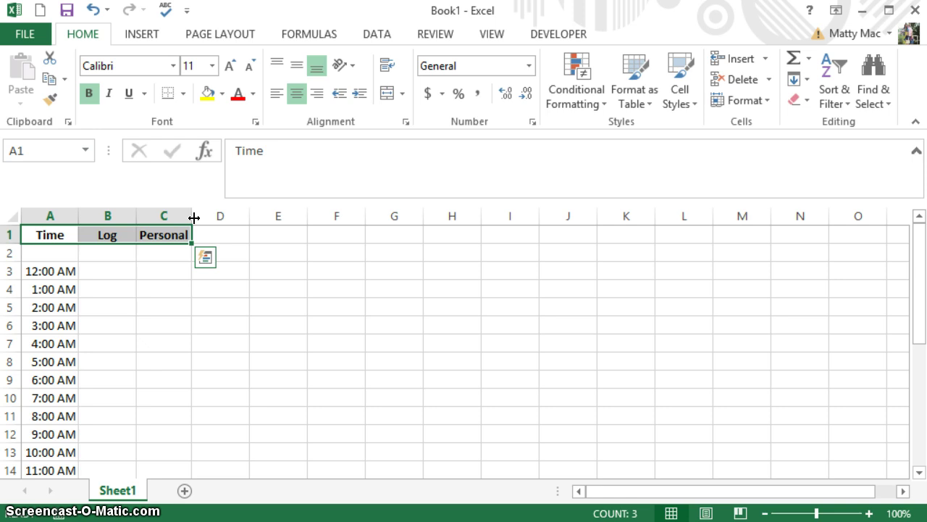
{"action": "right_click", "coordinate": [117, 214]}
{"action": "left_click", "coordinate": [170, 416]}
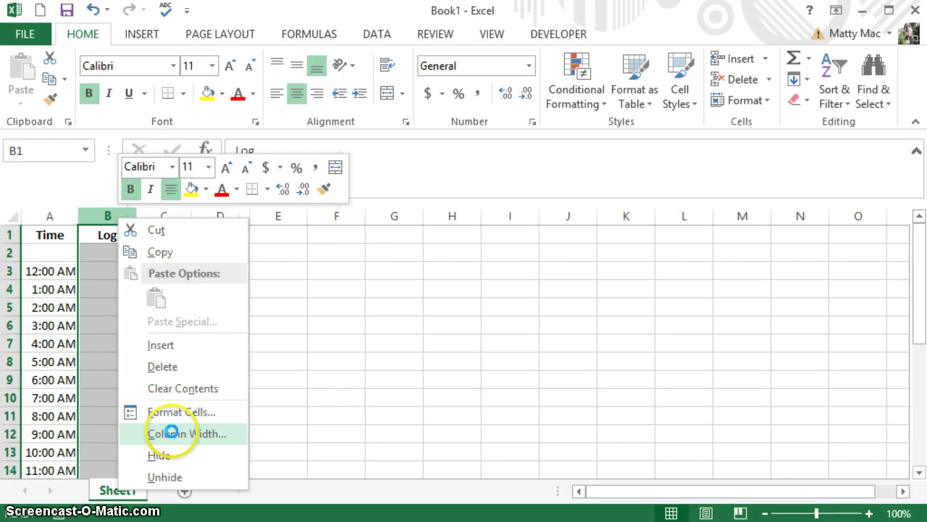
{"action": "left_click", "coordinate": [172, 433]}
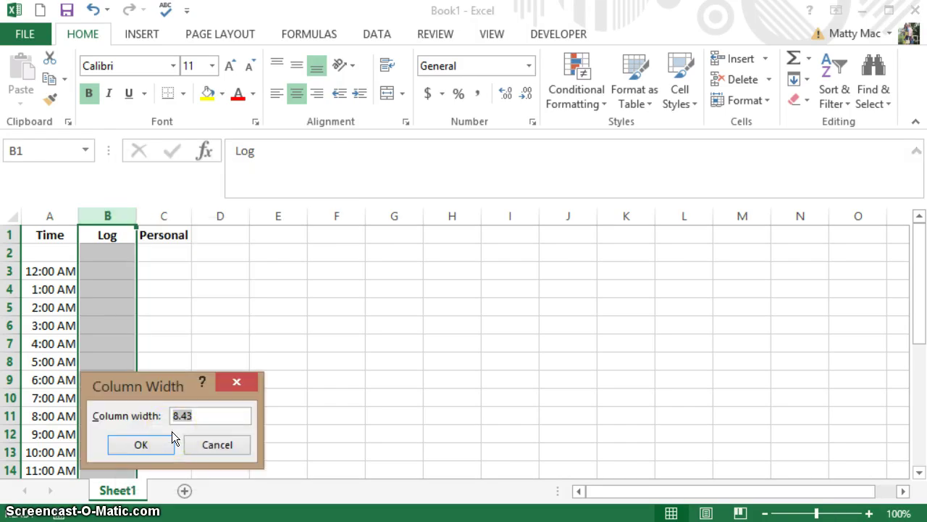
{"action": "type", "text": "60"}
{"action": "left_click", "coordinate": [171, 434]}
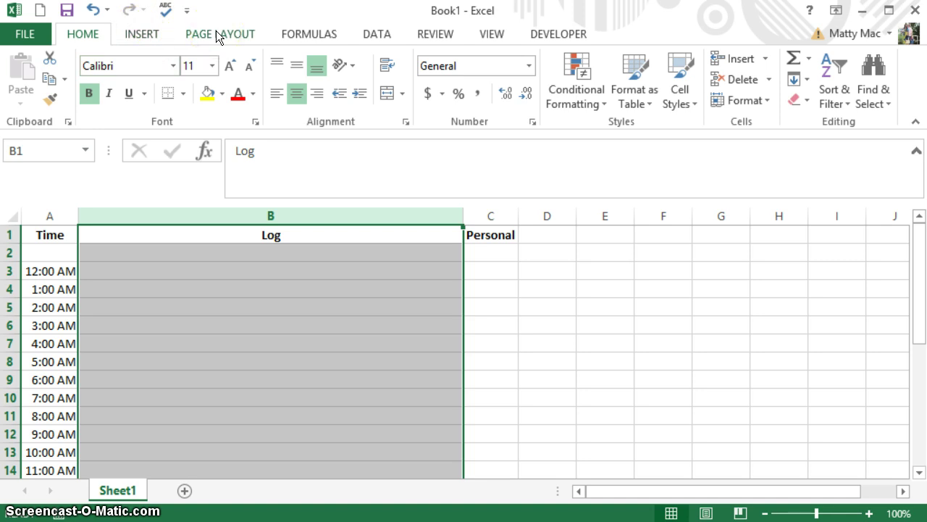
Turn on gridline printing and widen the Log column until the Personal column ends at the page break
{"action": "left_click", "coordinate": [216, 30]}
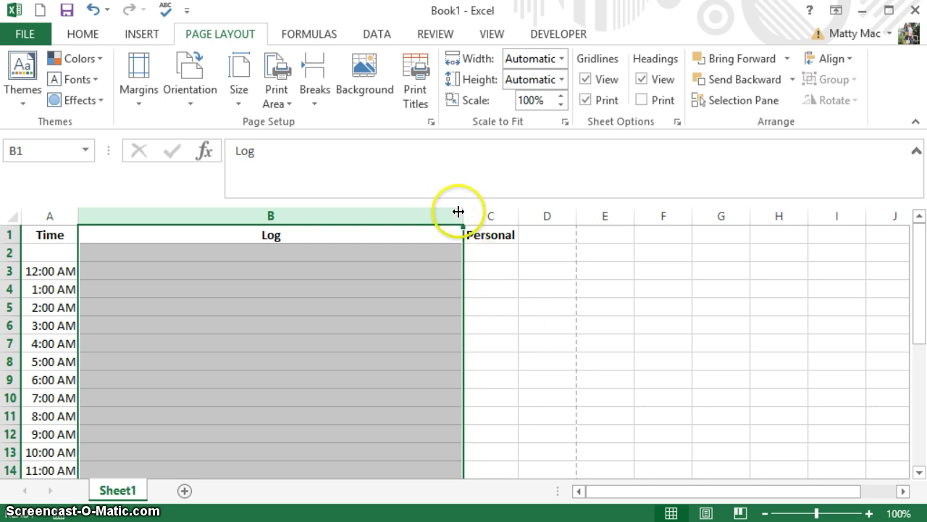
{"action": "left_click_drag", "start_coordinate": [461, 215], "coordinate": [507, 215]}
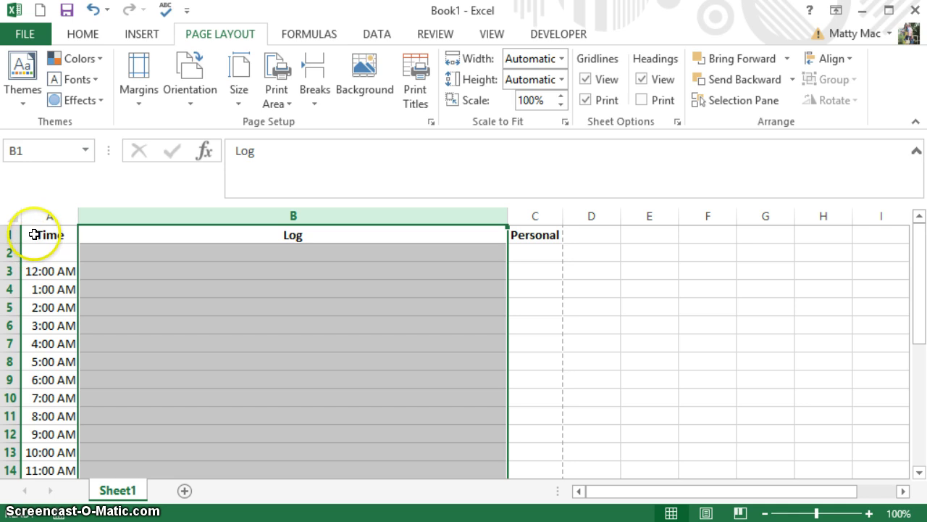
Apply a Thick Box Border around the first page's range, A1 to C47
{"action": "left_click", "coordinate": [34, 234]}
{"action": "left_click_drag", "start_coordinate": [34, 234], "coordinate": [518, 250]}
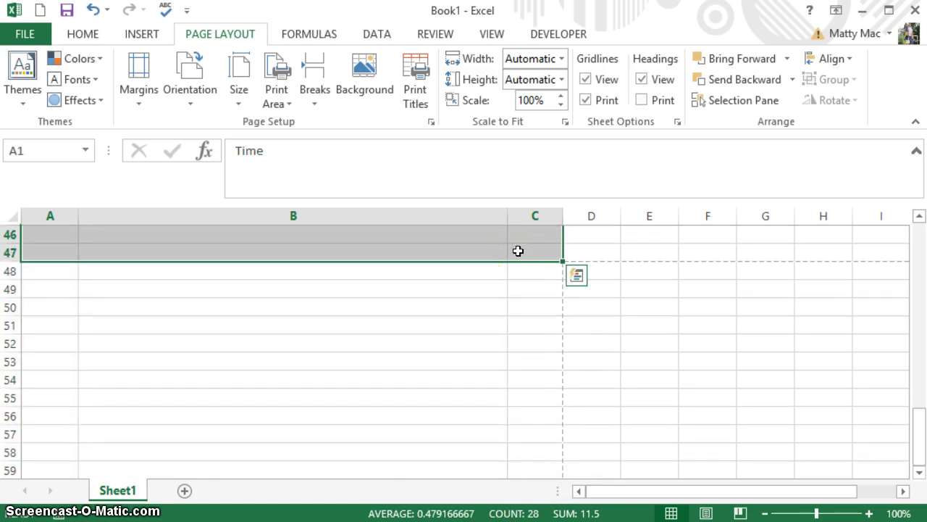
{"action": "left_click", "coordinate": [81, 34]}
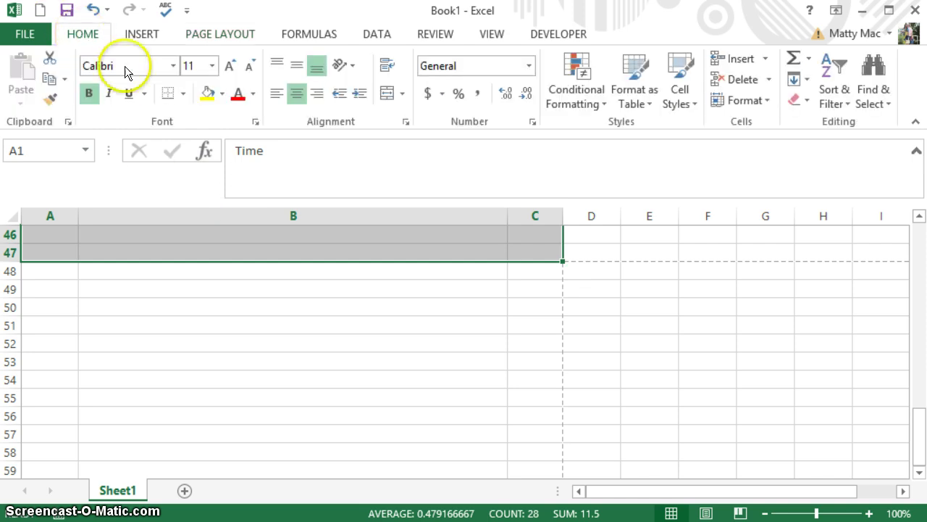
{"action": "left_click", "coordinate": [183, 94]}
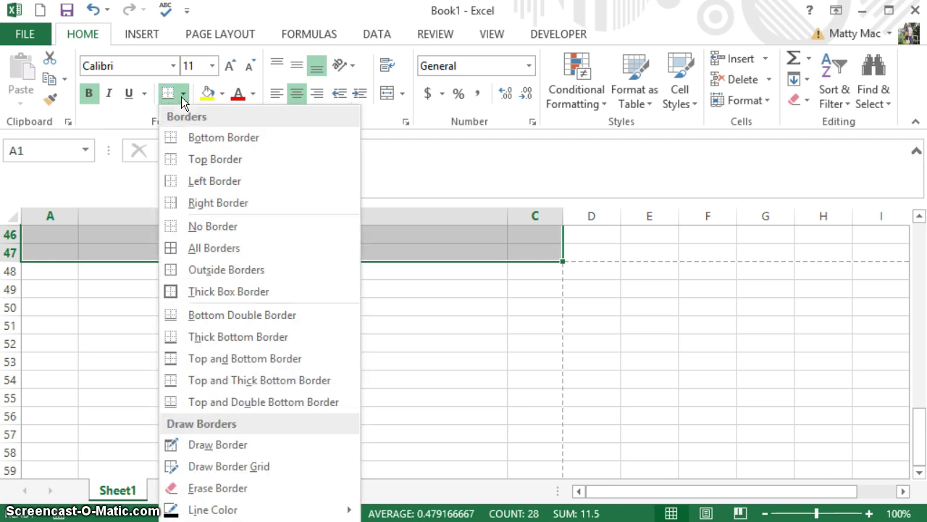
{"action": "left_click", "coordinate": [192, 289]}
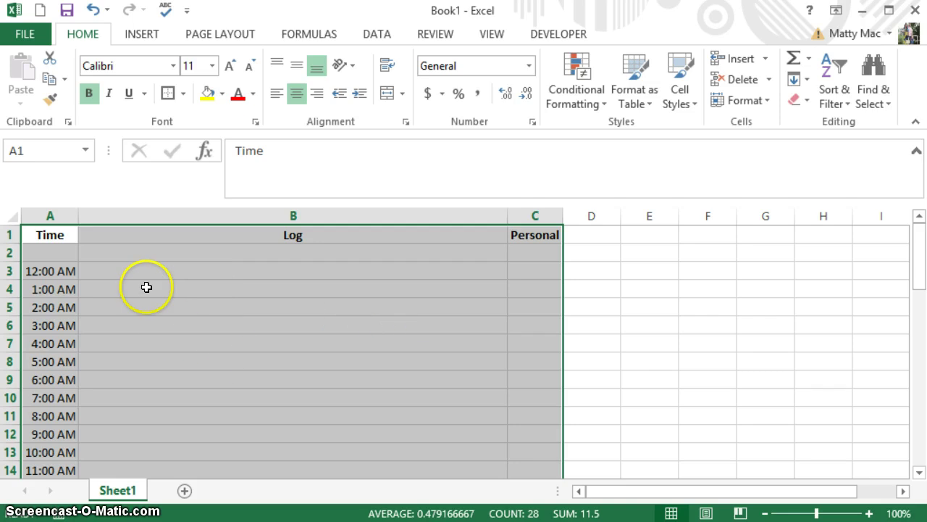
Open the print preview to check the time log's page layout
{"action": "left_click", "coordinate": [26, 35]}
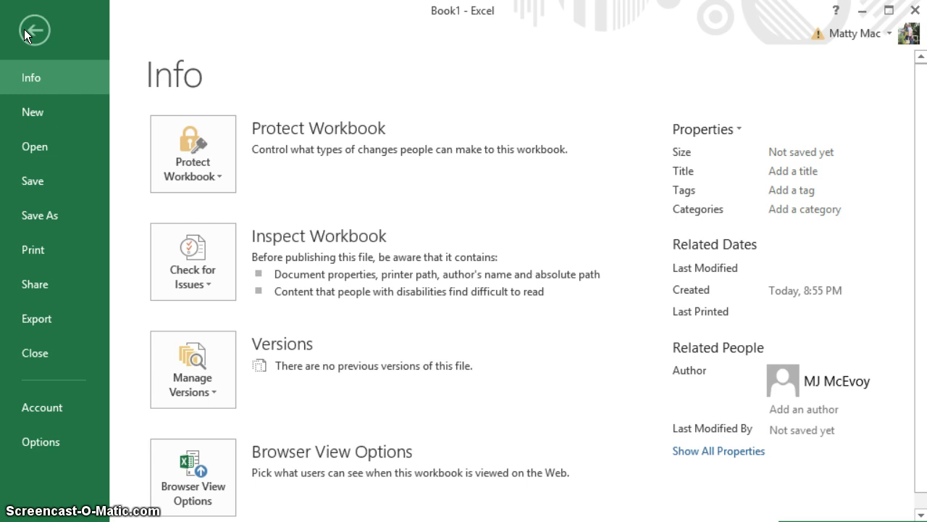
{"action": "left_click", "coordinate": [43, 251]}
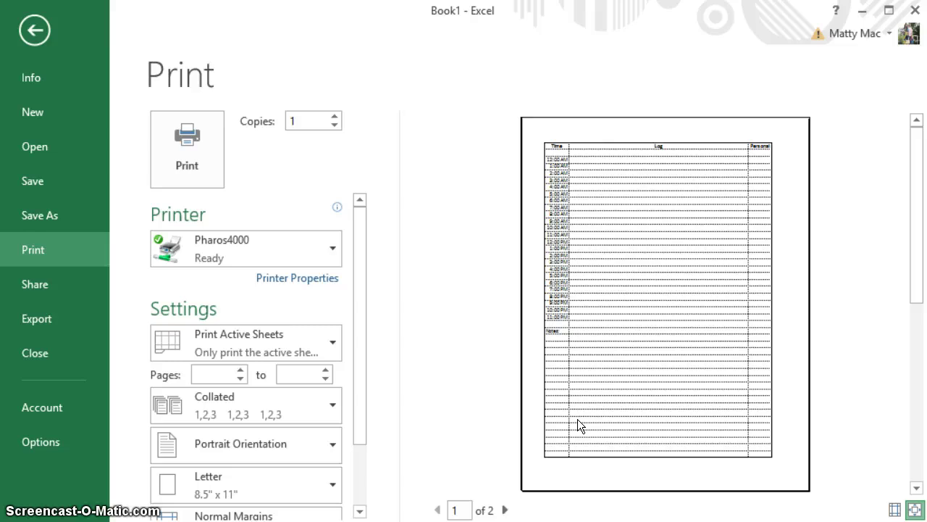
Change the print orientation of the time log from portrait to landscape
{"action": "left_click_drag", "start_coordinate": [359, 405], "coordinate": [366, 486]}
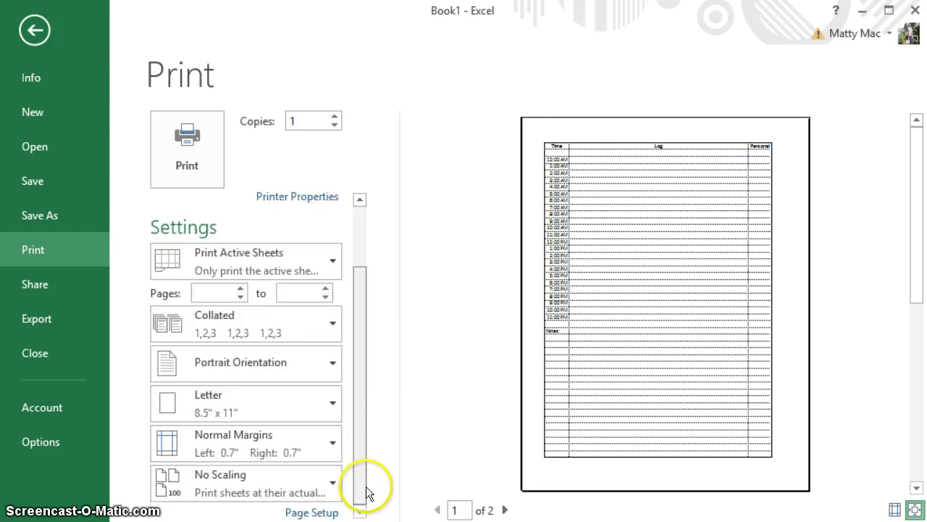
{"action": "left_click", "coordinate": [273, 360]}
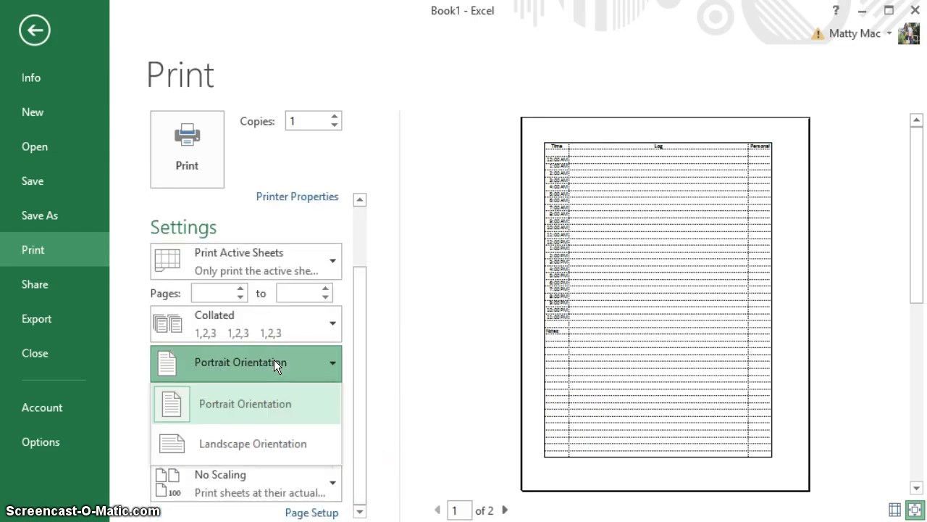
{"action": "left_click", "coordinate": [239, 443]}
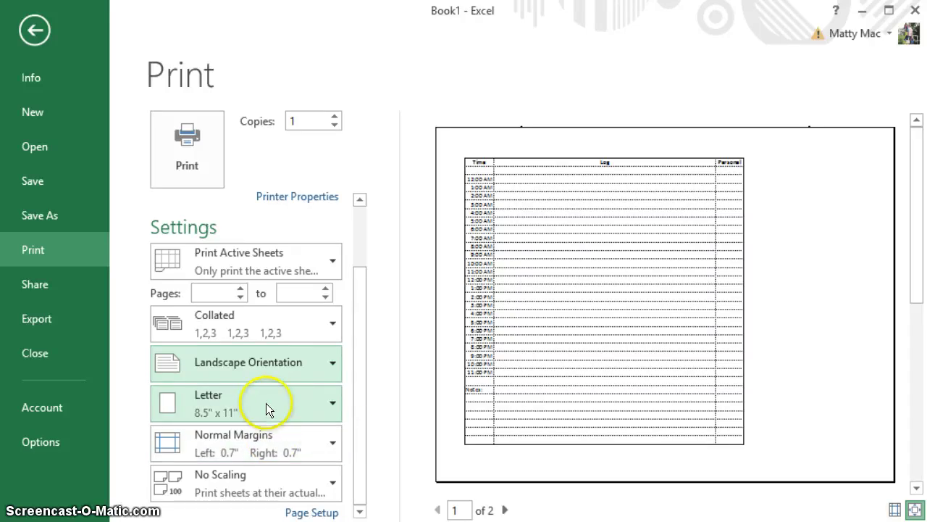
Center the sheet on the printed page both horizontally and vertically through the custom margin settings
{"action": "left_click", "coordinate": [259, 443]}
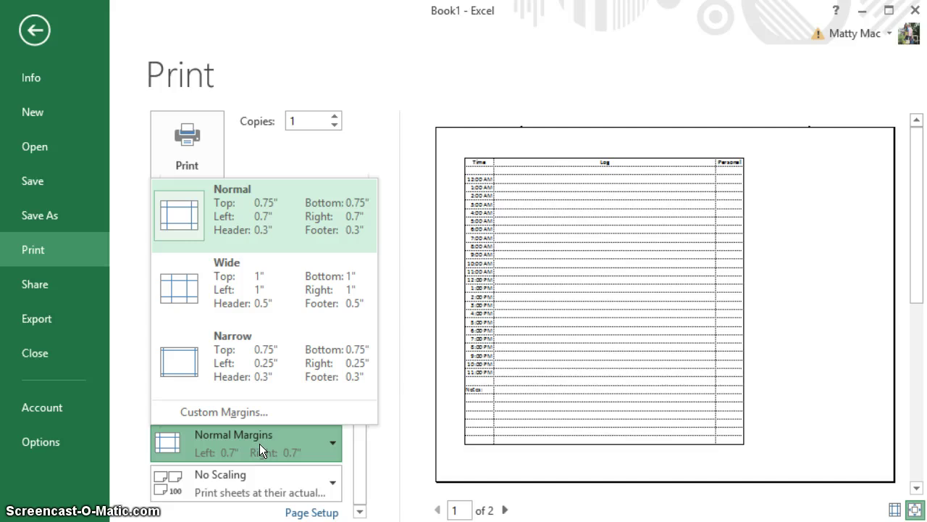
{"action": "left_click", "coordinate": [240, 410]}
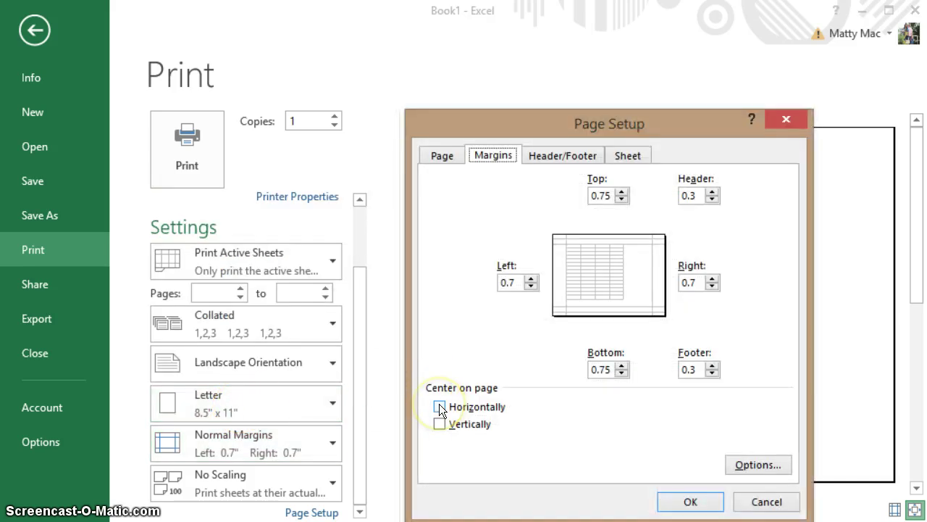
{"action": "left_click", "coordinate": [439, 406]}
{"action": "left_click", "coordinate": [439, 424]}
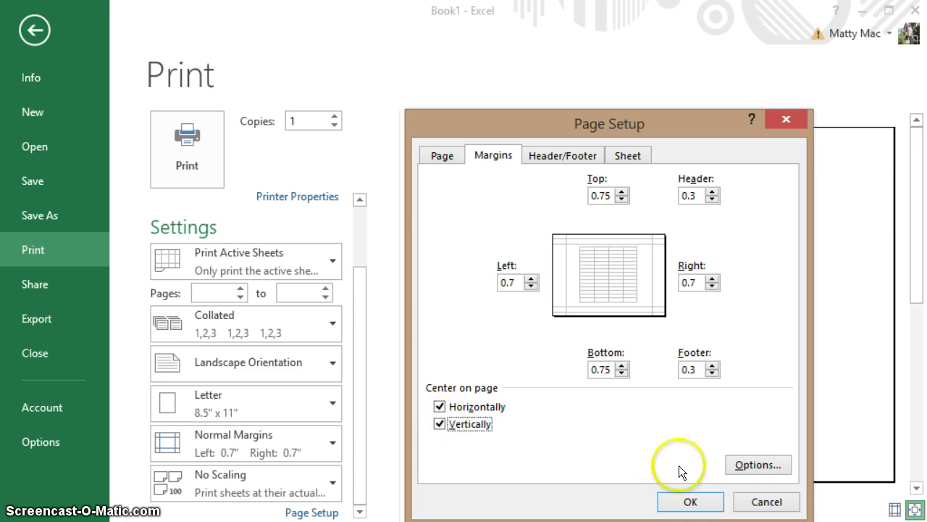
{"action": "left_click", "coordinate": [692, 503]}
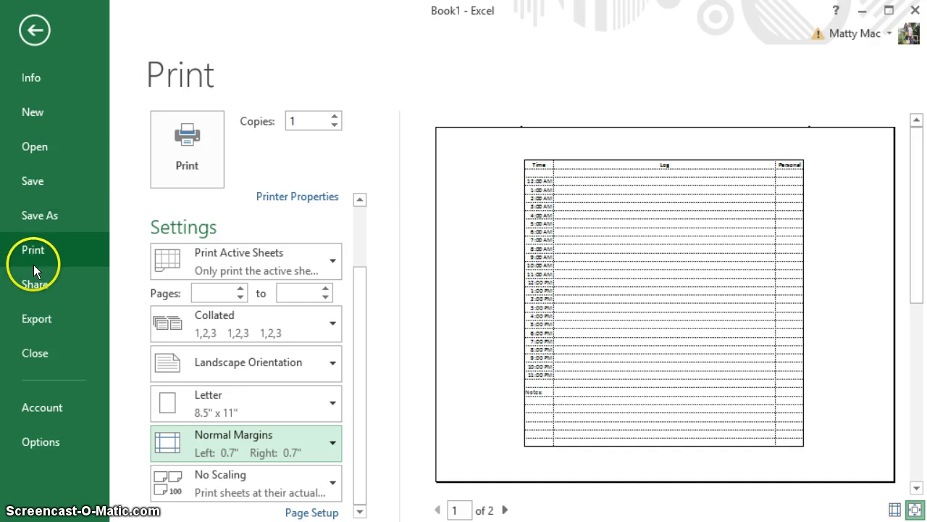
Return to the worksheet and widen the Log column until the Personal column ends at the landscape page break
{"action": "left_click", "coordinate": [30, 41]}
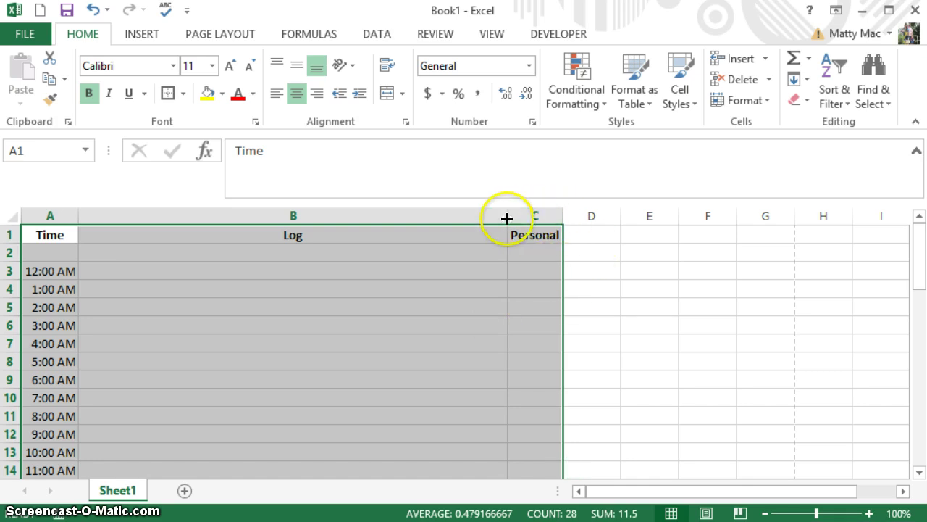
{"action": "left_click_drag", "start_coordinate": [507, 218], "coordinate": [739, 222]}
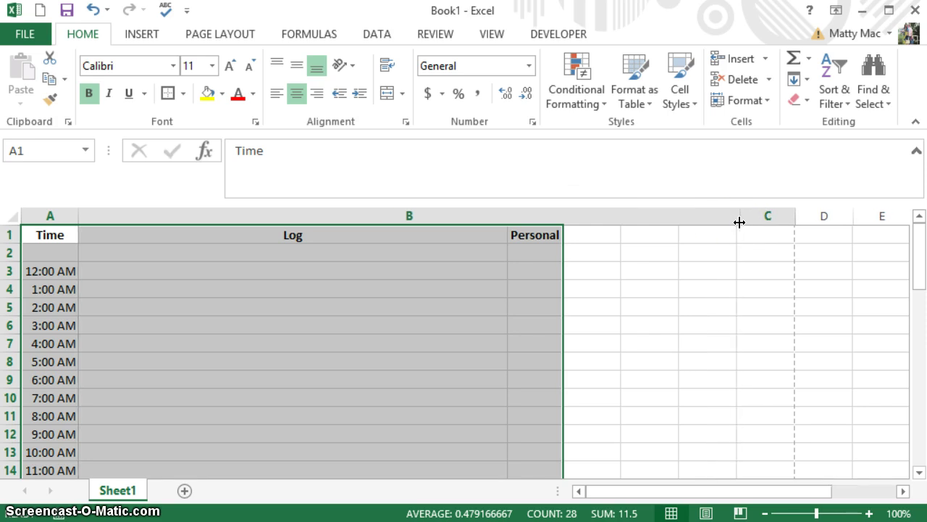
Remove all borders from the range A1 to C47
{"action": "scroll", "coordinate": [581, 349], "scroll_direction": "down", "scroll_amount": 9}
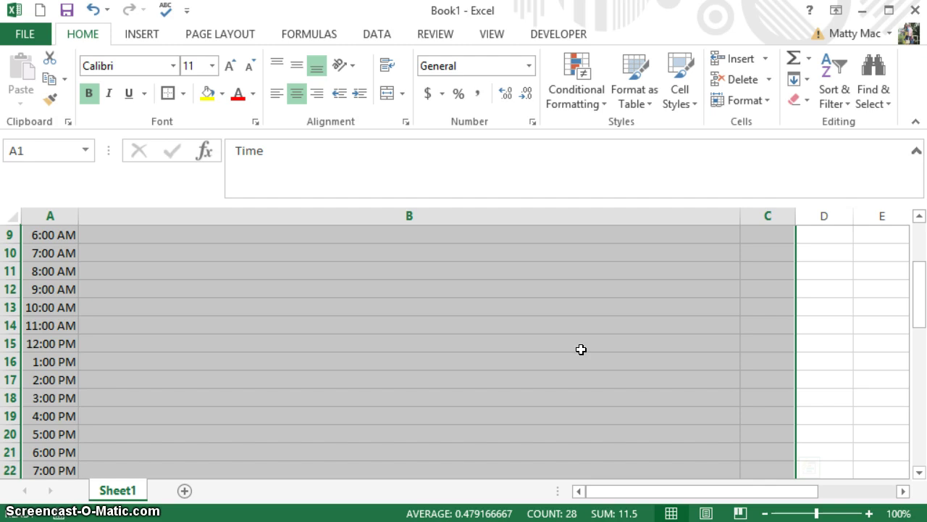
{"action": "scroll", "coordinate": [581, 349], "scroll_direction": "down", "scroll_amount": 3}
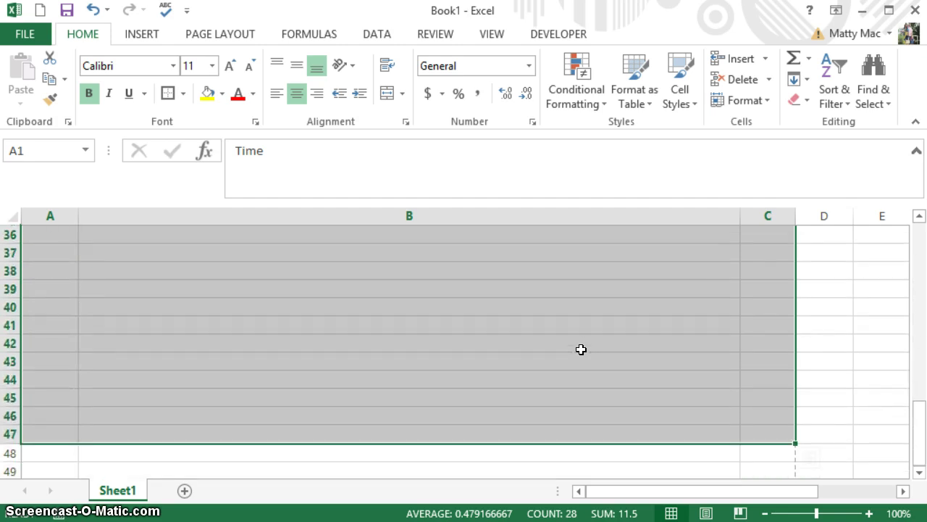
{"action": "scroll", "coordinate": [581, 349], "scroll_direction": "up", "scroll_amount": 4}
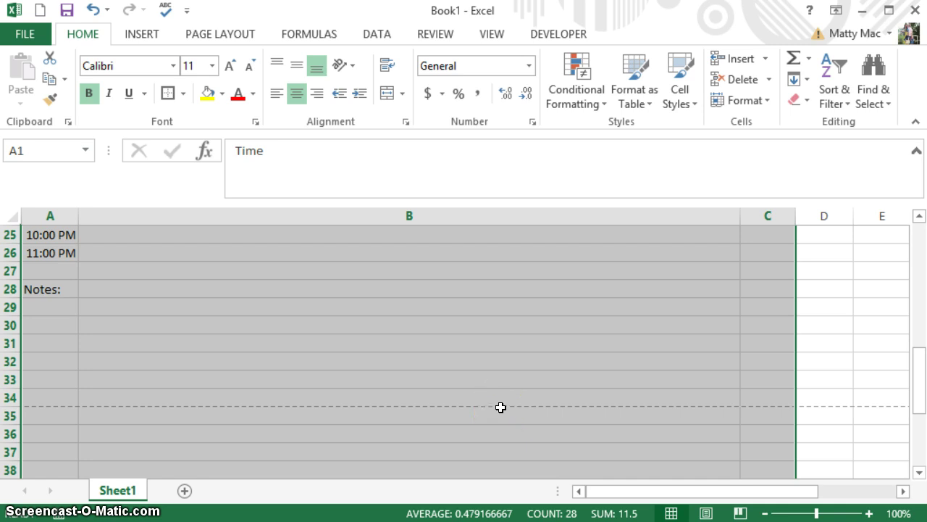
{"action": "left_click", "coordinate": [181, 94]}
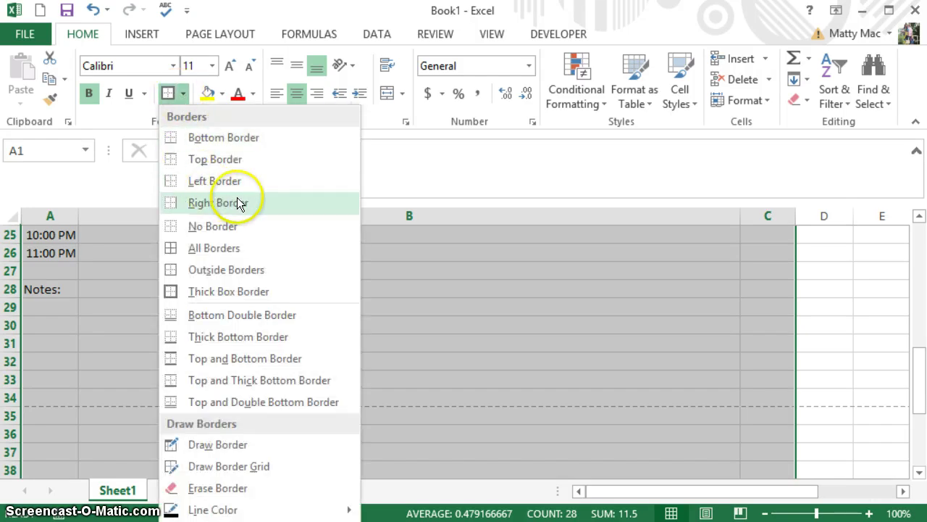
{"action": "left_click", "coordinate": [239, 228]}
Apply a Thick Box Border around the landscape page's range, A1 to C34, and deselect the range
{"action": "scroll", "coordinate": [193, 356], "scroll_direction": "up", "scroll_amount": 8}
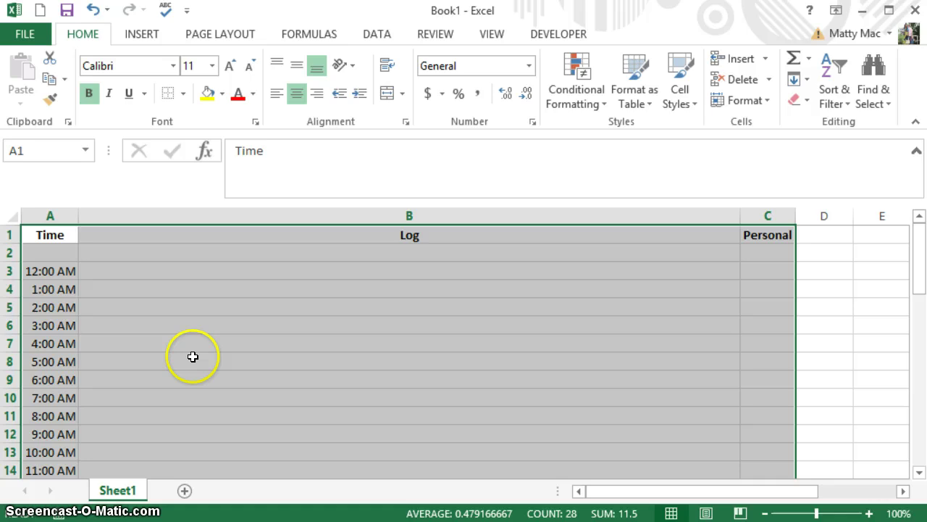
{"action": "left_click_drag", "start_coordinate": [49, 234], "coordinate": [449, 270]}
{"action": "left_click_drag", "start_coordinate": [652, 294], "coordinate": [782, 307]}
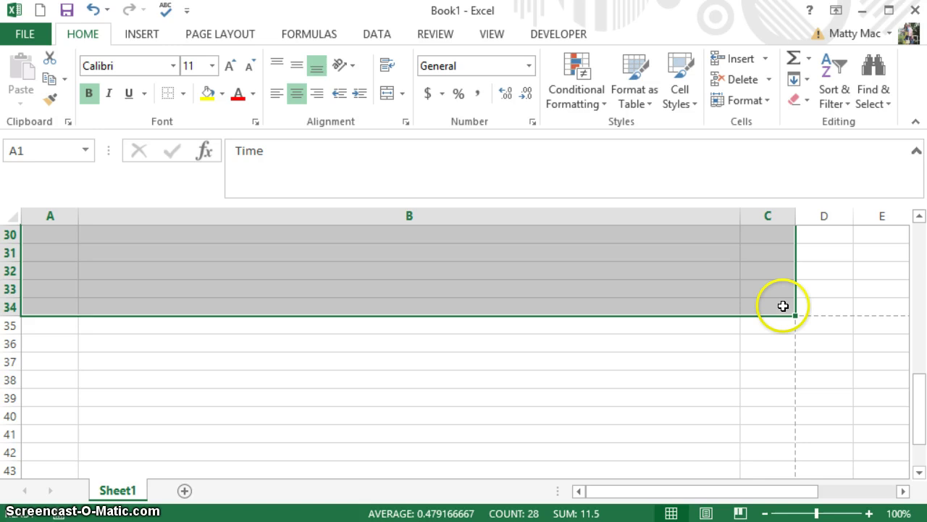
{"action": "left_click", "coordinate": [183, 96]}
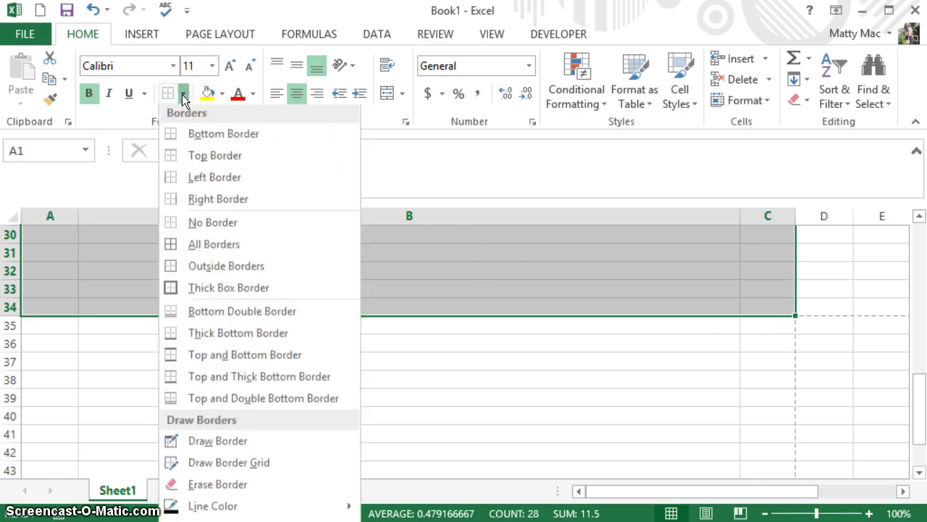
{"action": "left_click", "coordinate": [216, 292]}
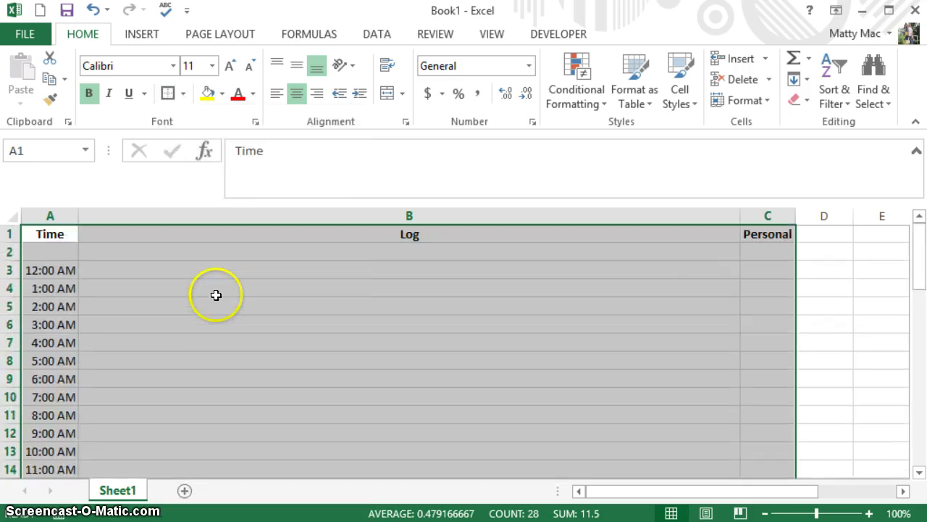
{"action": "left_click", "coordinate": [194, 351]}
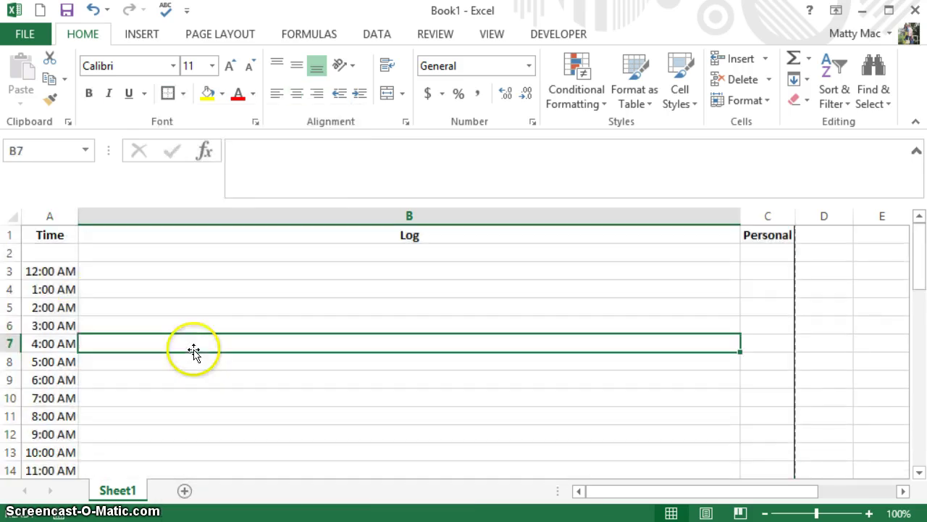
Open the print preview to check the landscape layout of the time log
{"action": "left_click", "coordinate": [25, 34]}
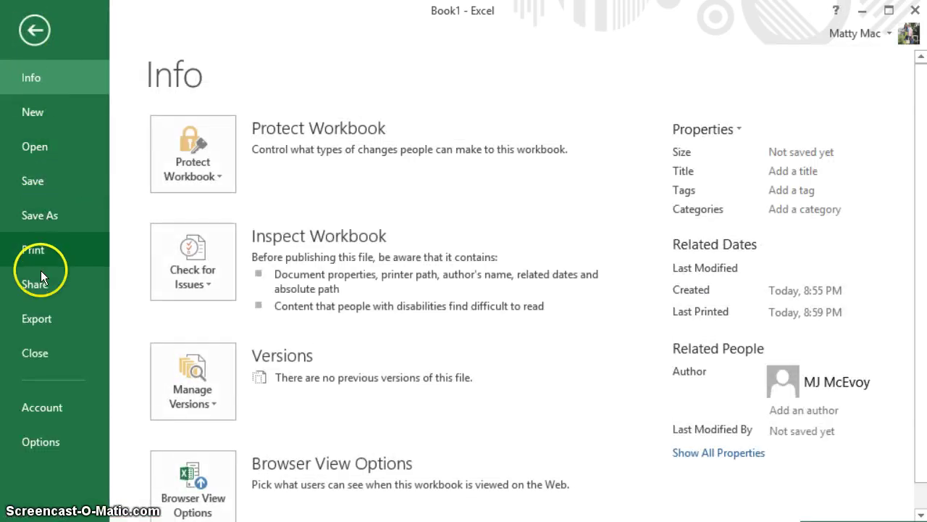
{"action": "left_click", "coordinate": [52, 247]}
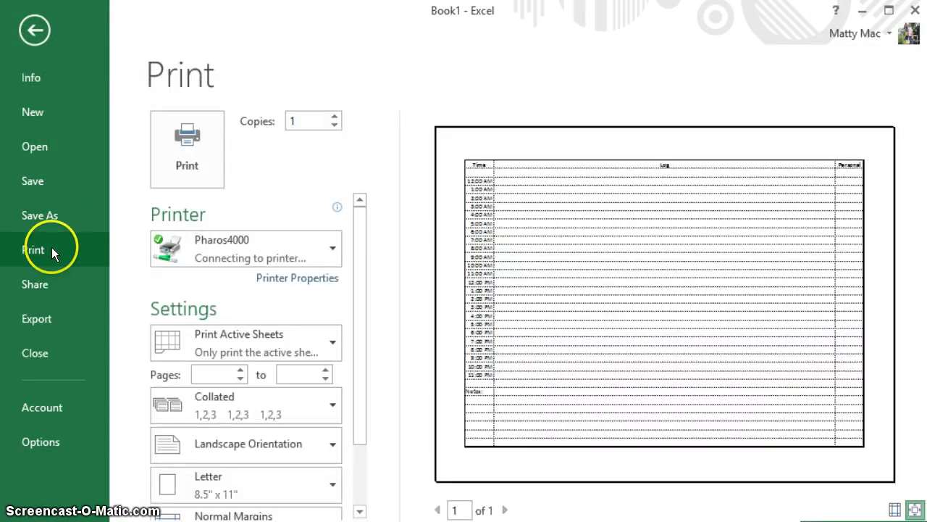